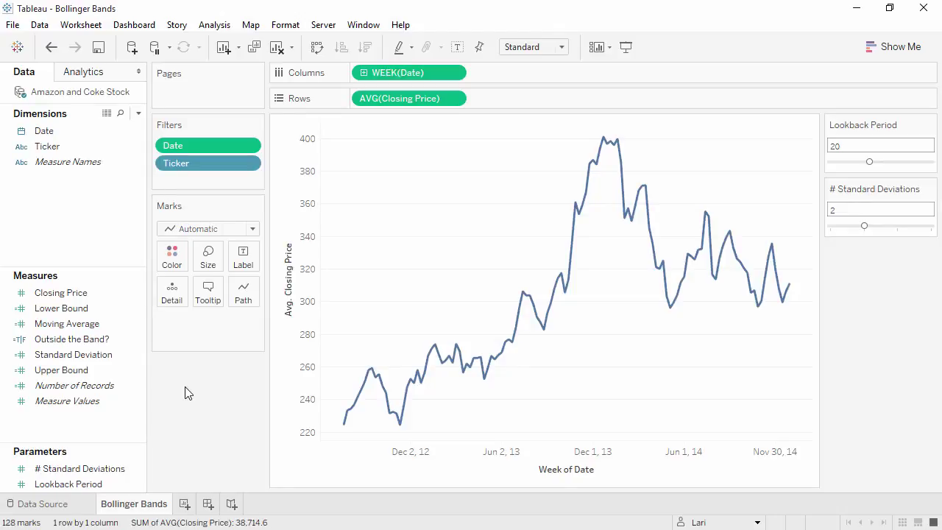
- Review the Lookback Period parameter settings unchanged, and drill the date axis to days and back to weeks
click(102, 483)
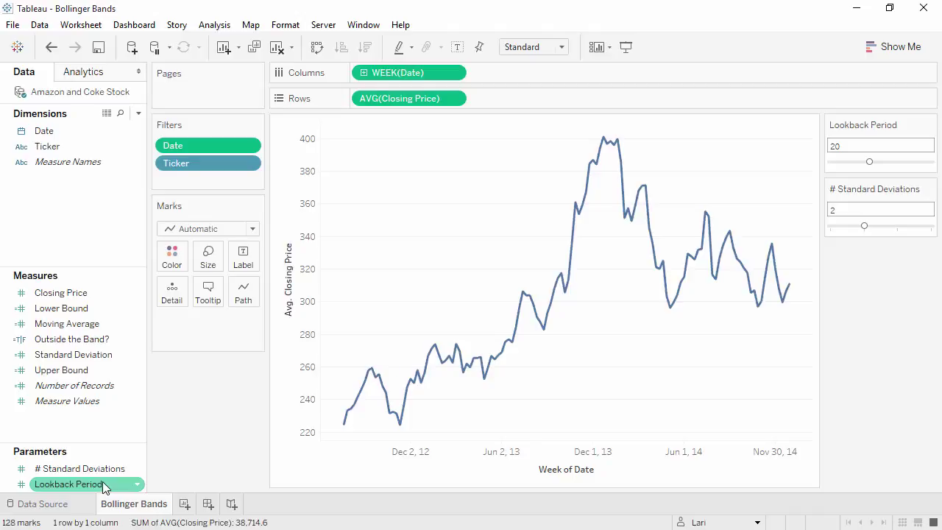
right_click(102, 481)
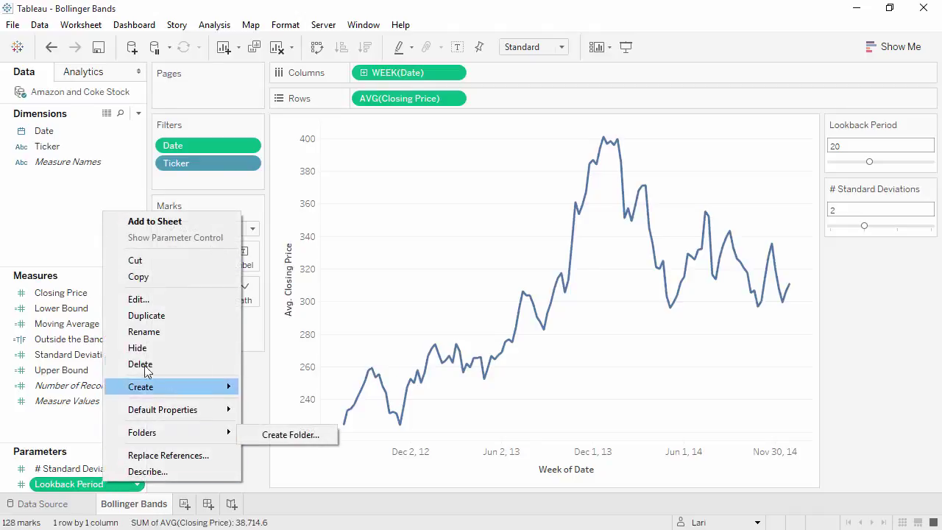
click(165, 300)
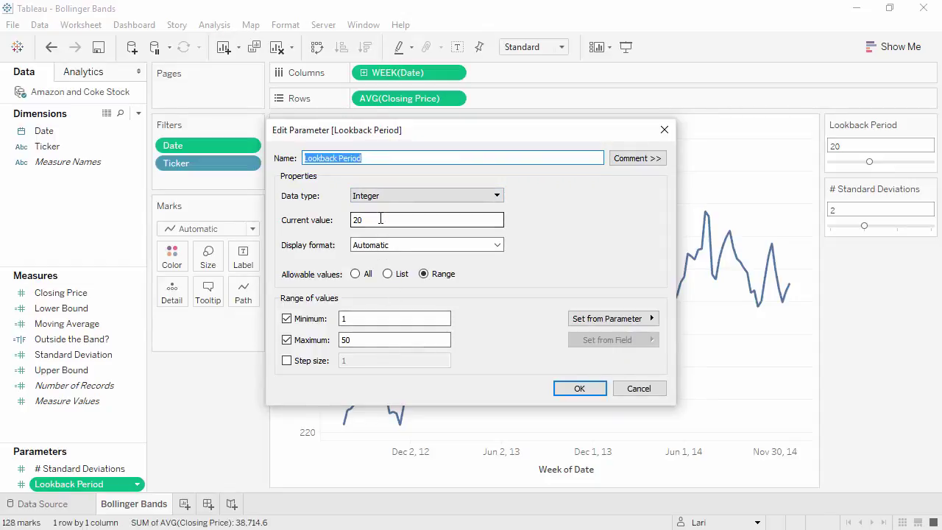
click(566, 389)
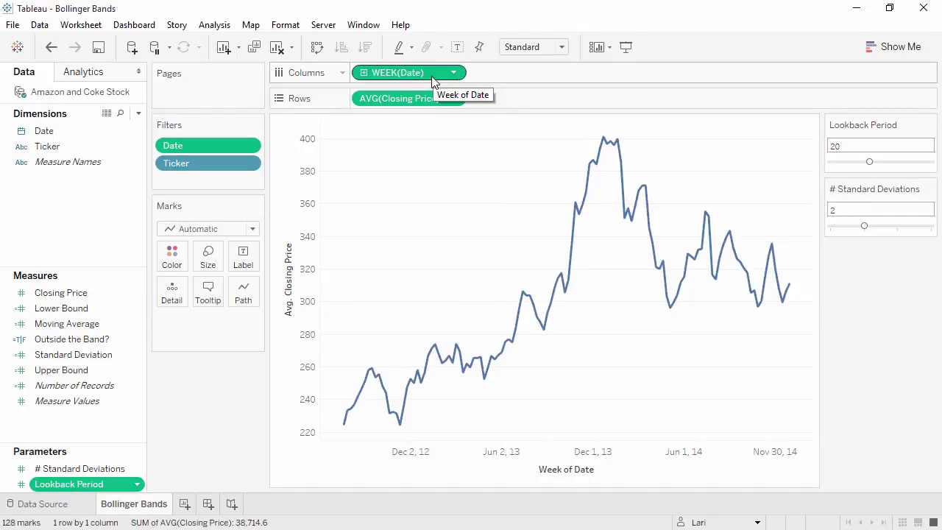
click(364, 72)
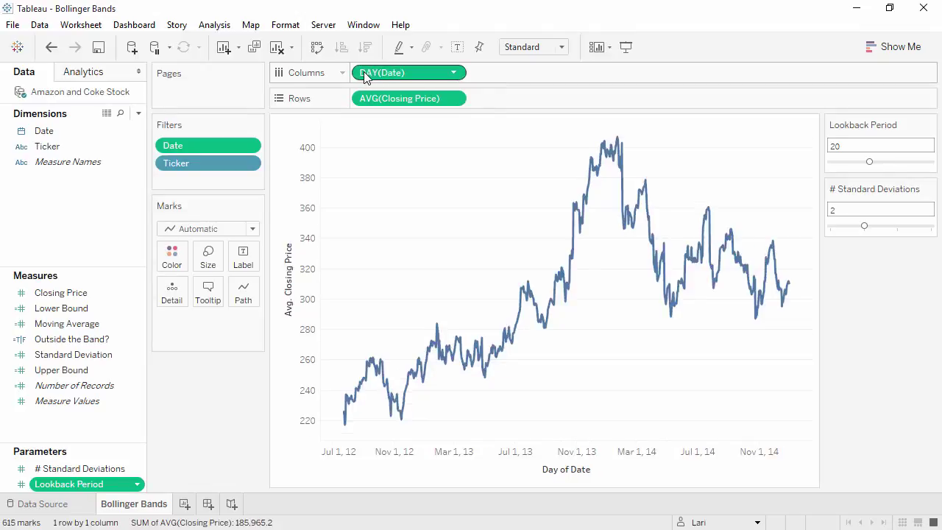
click(363, 73)
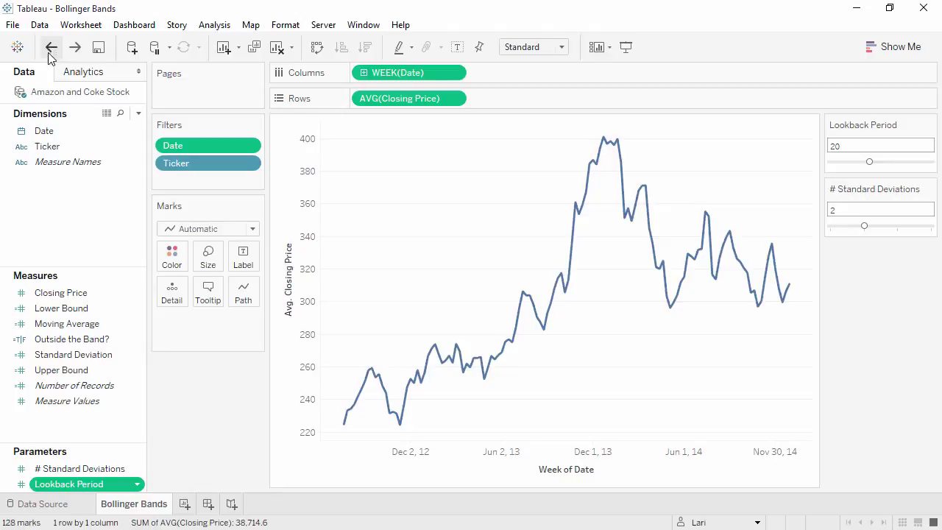
- Review the # Standard Deviations parameter settings without changing them
right_click(67, 469)
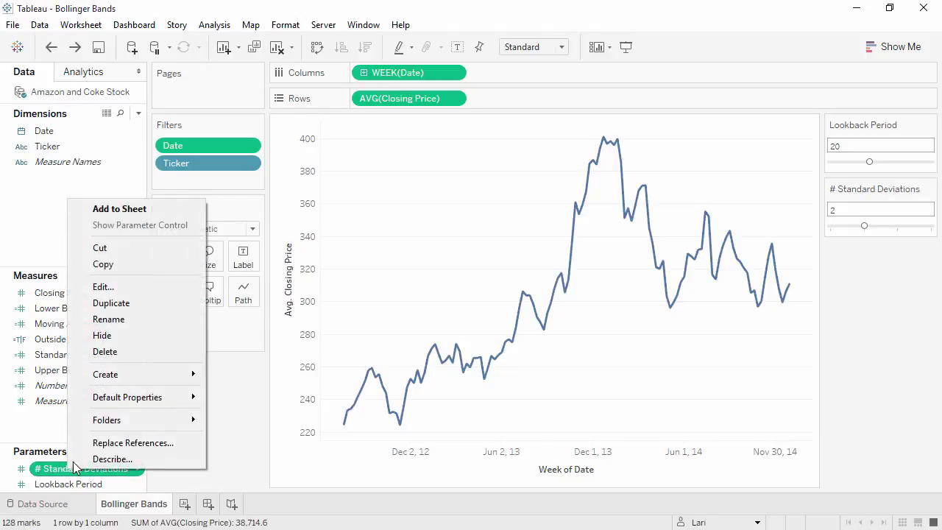
click(146, 291)
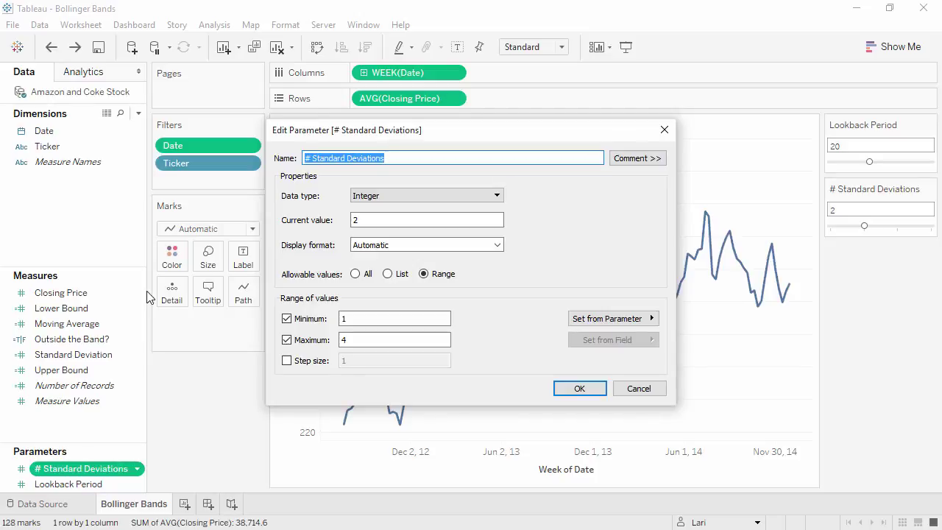
click(573, 389)
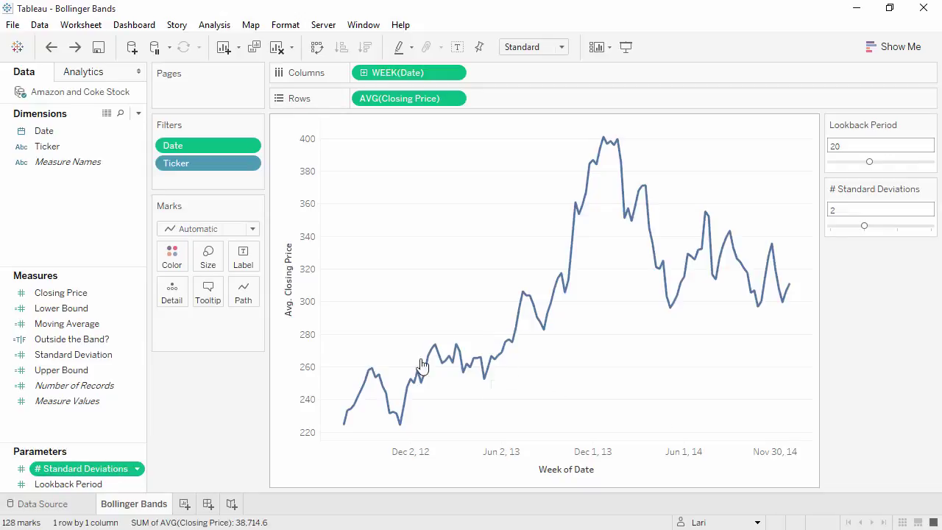
- Review the Moving Average, Standard Deviation and Upper Bound calculation formulas without editing them
right_click(120, 321)
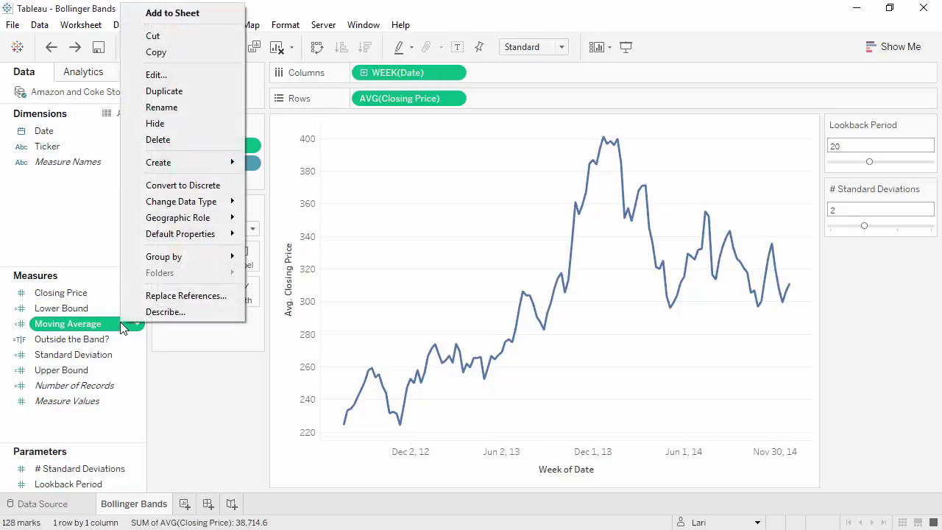
click(177, 78)
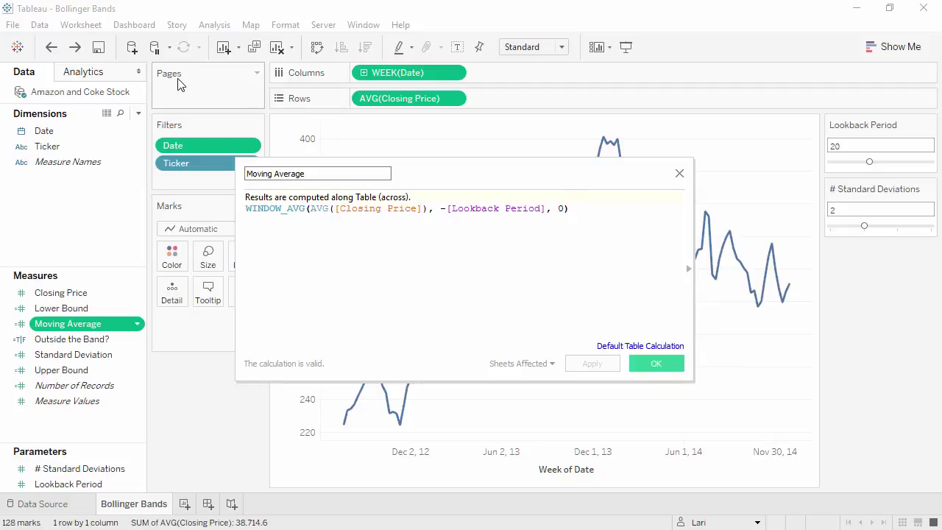
click(632, 363)
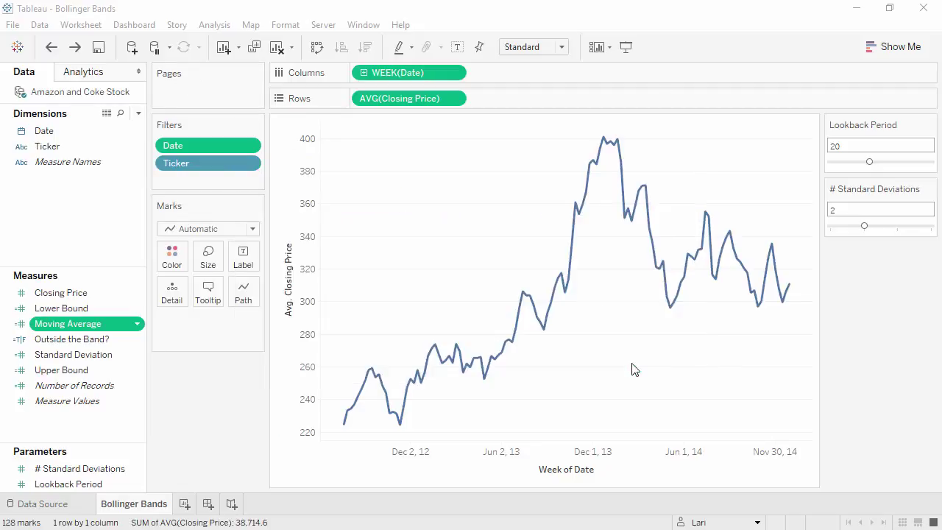
right_click(114, 355)
click(178, 111)
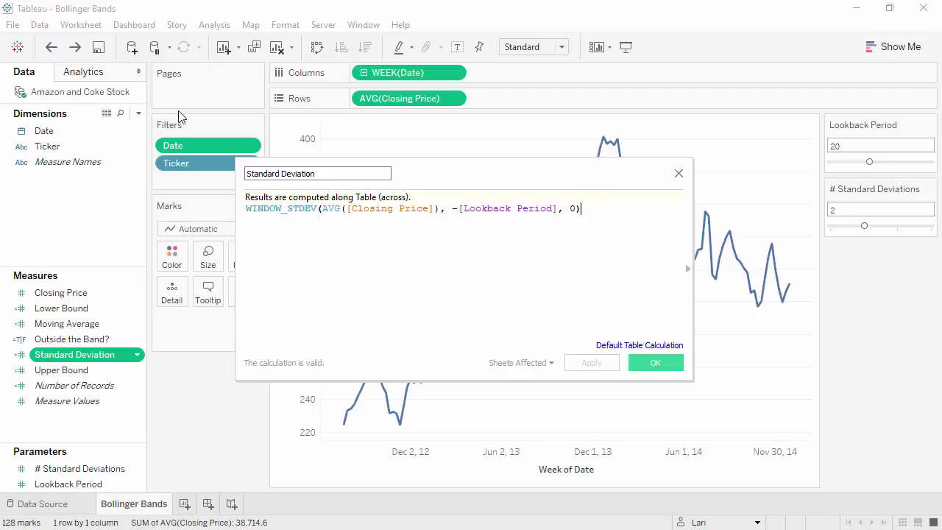
click(653, 360)
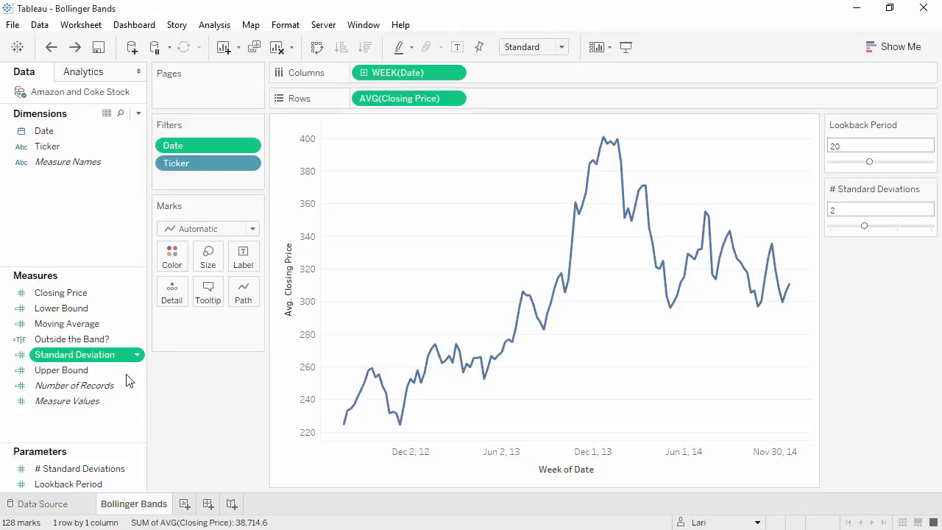
right_click(95, 372)
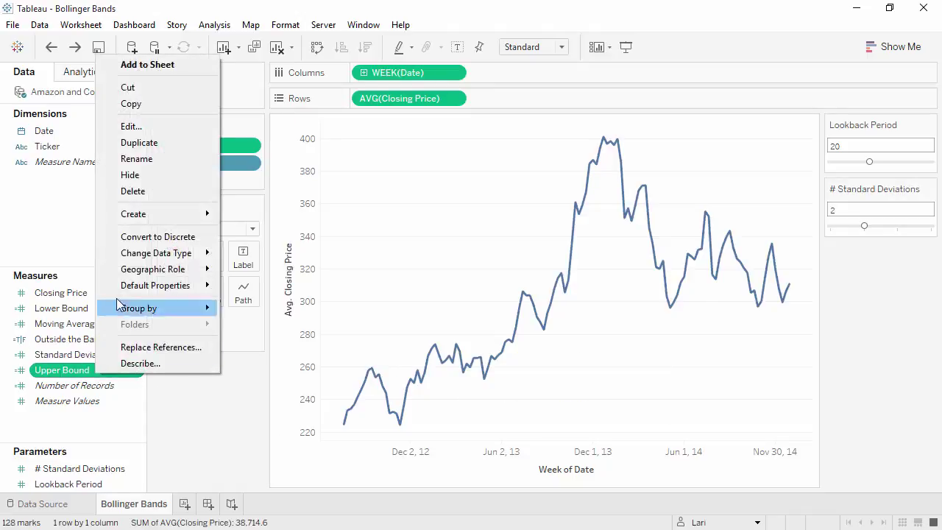
click(151, 127)
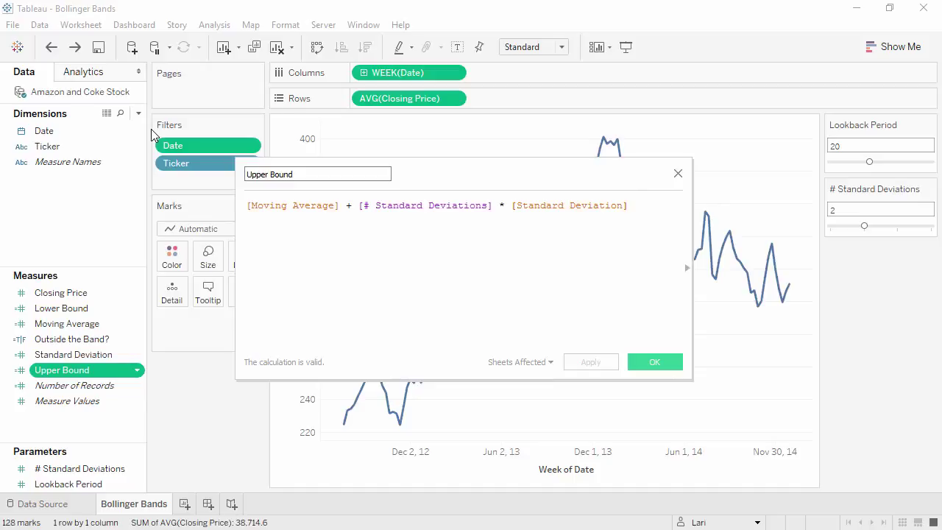
click(657, 364)
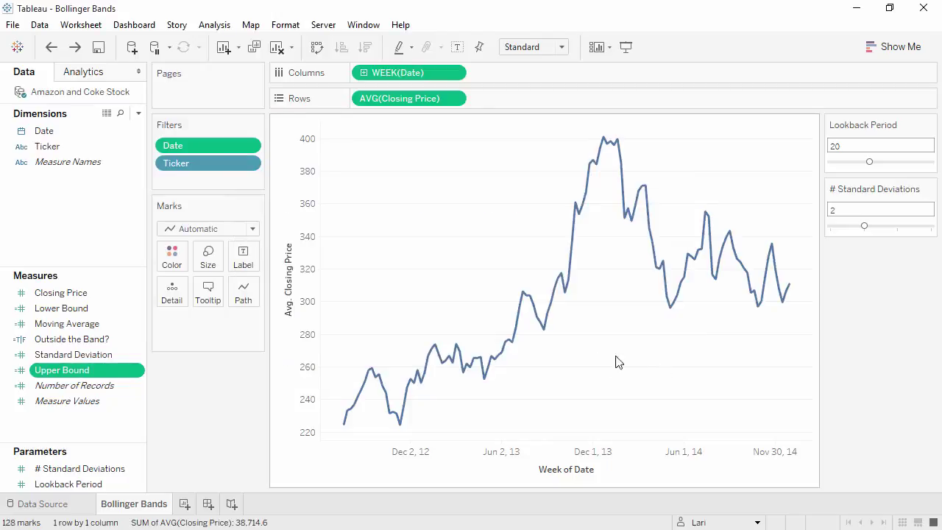
- Overlay Moving Average on the price line as a dual axis, then add Upper Bound and Lower Bound to it
drag(90, 322, 496, 107)
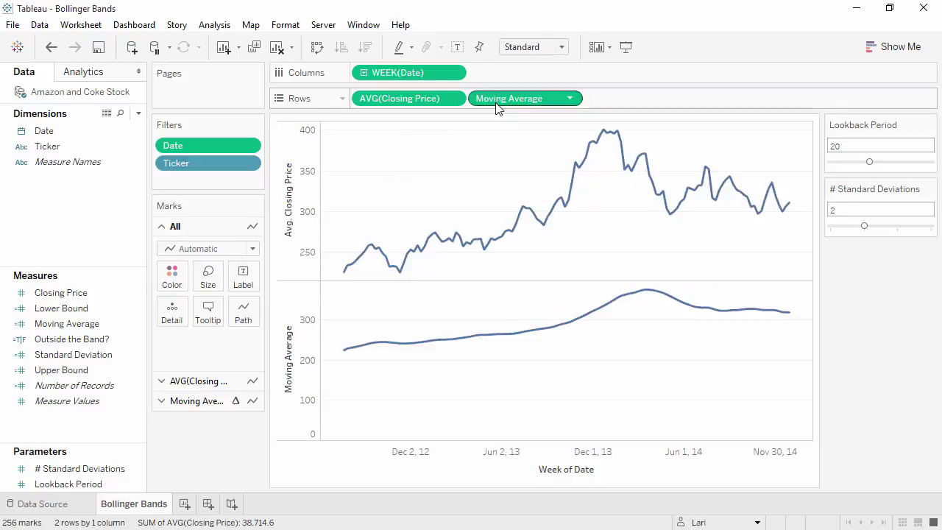
right_click(496, 108)
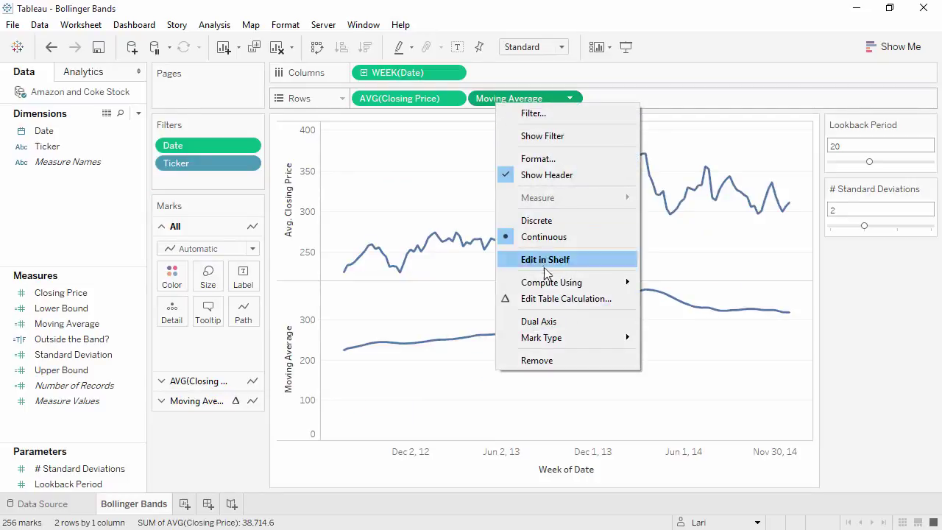
click(556, 322)
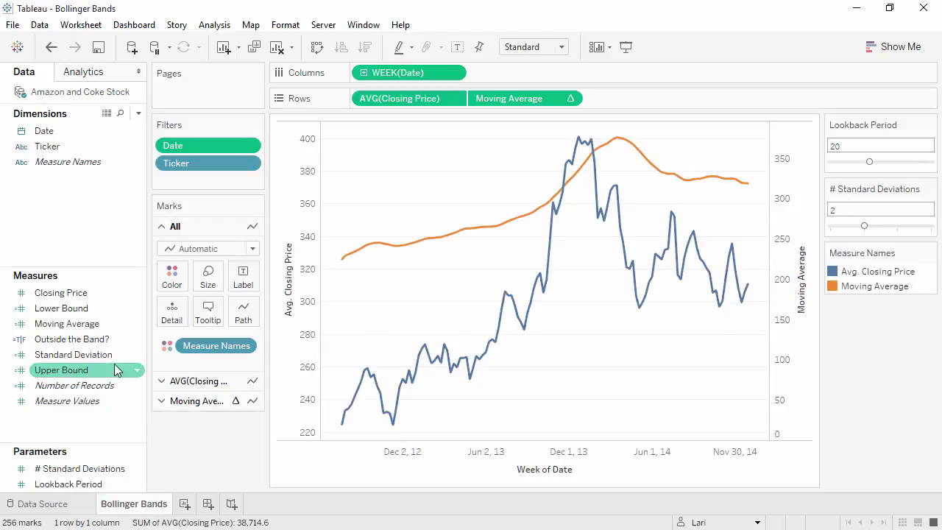
drag(120, 368, 790, 334)
drag(62, 308, 789, 310)
- Synchronize the two value axes and hide the right-hand axis header
right_click(787, 303)
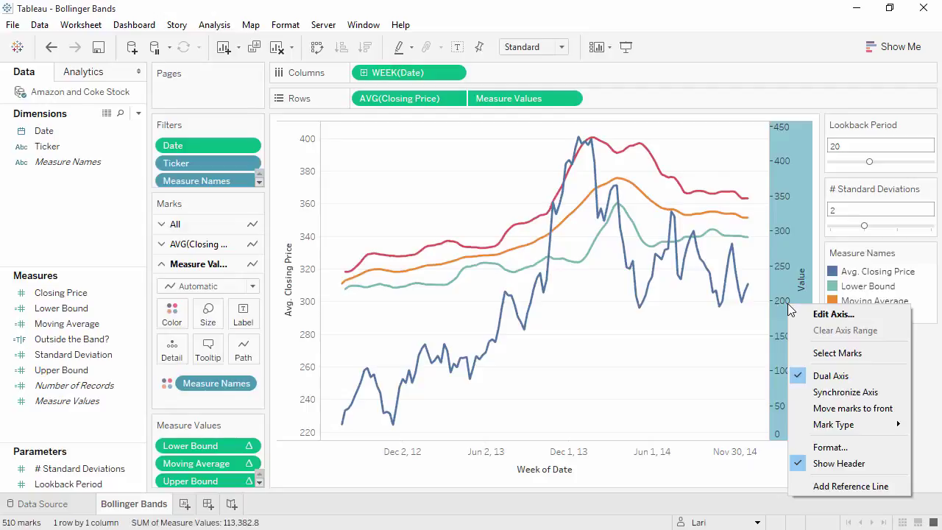
click(810, 394)
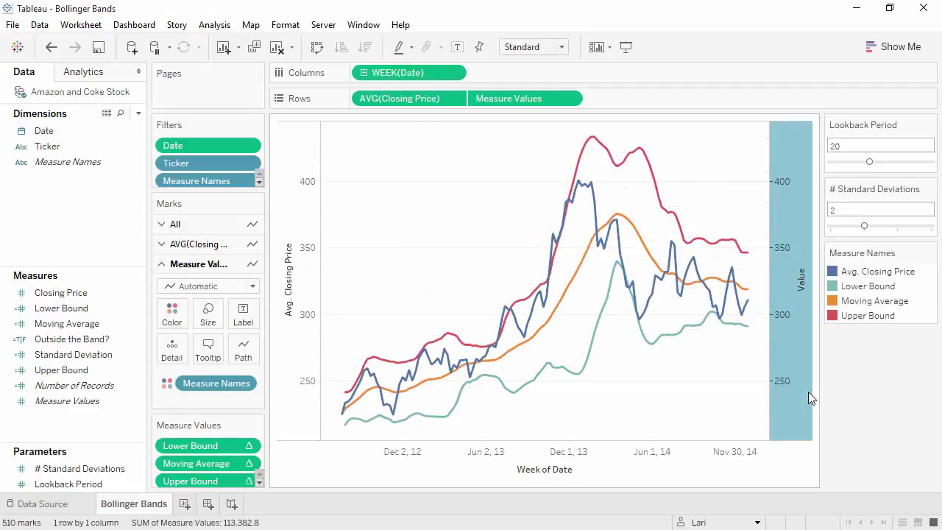
right_click(789, 364)
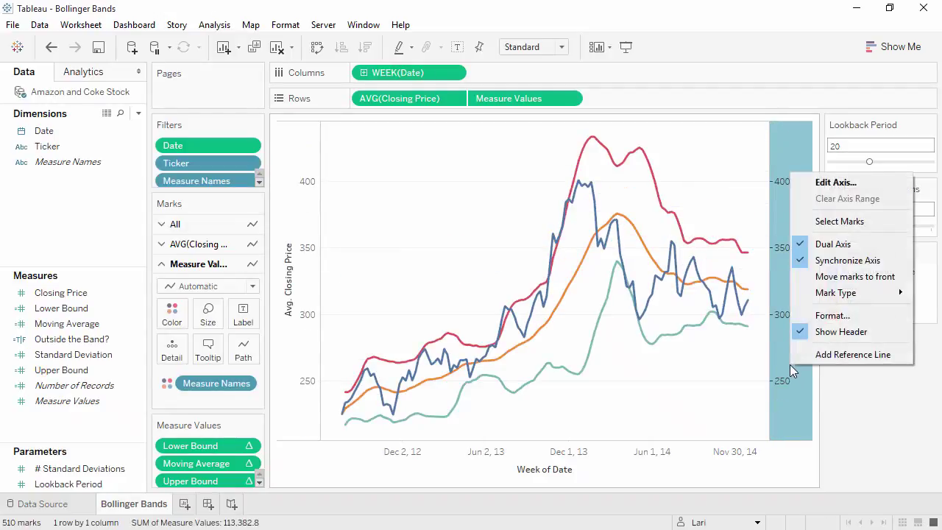
click(823, 332)
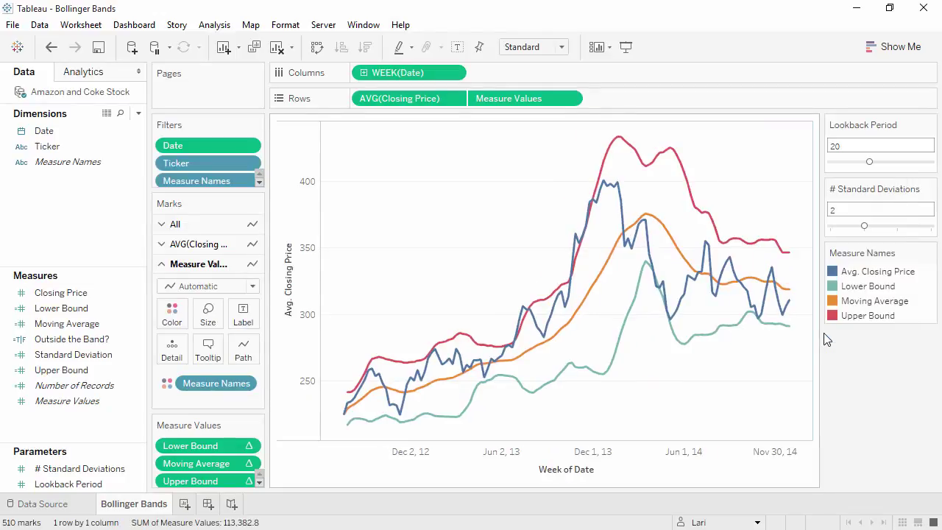
- Color the Lower Bound, Moving Average and Upper Bound lines gray in Edit Colors
click(176, 315)
click(226, 361)
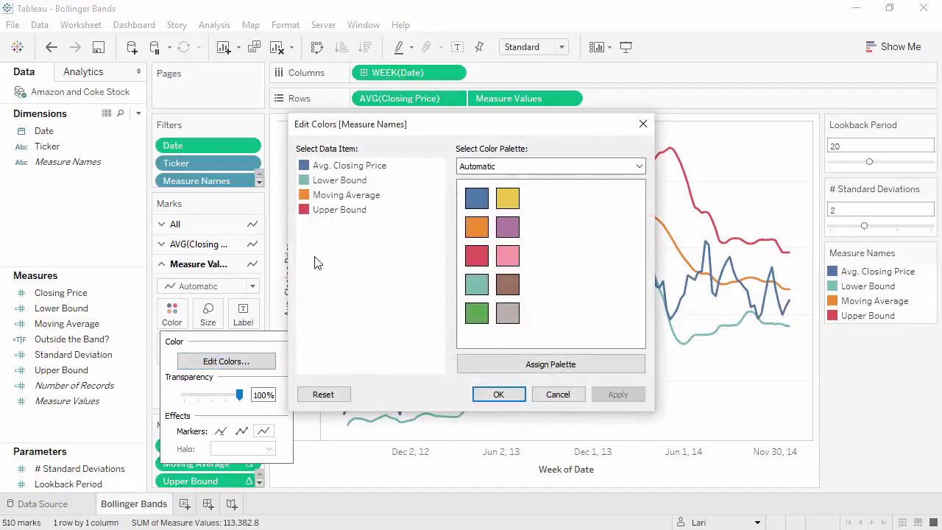
click(339, 181)
click(508, 313)
click(356, 196)
click(507, 313)
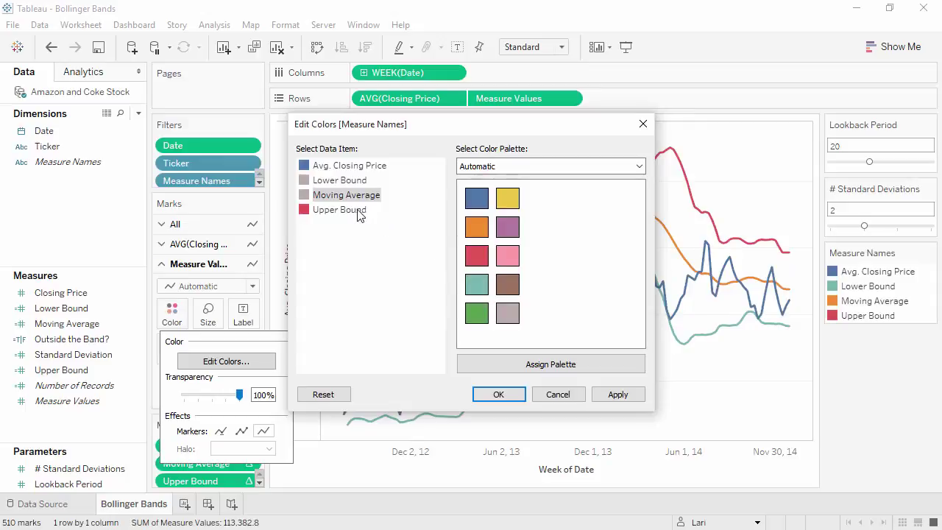
click(358, 213)
click(508, 313)
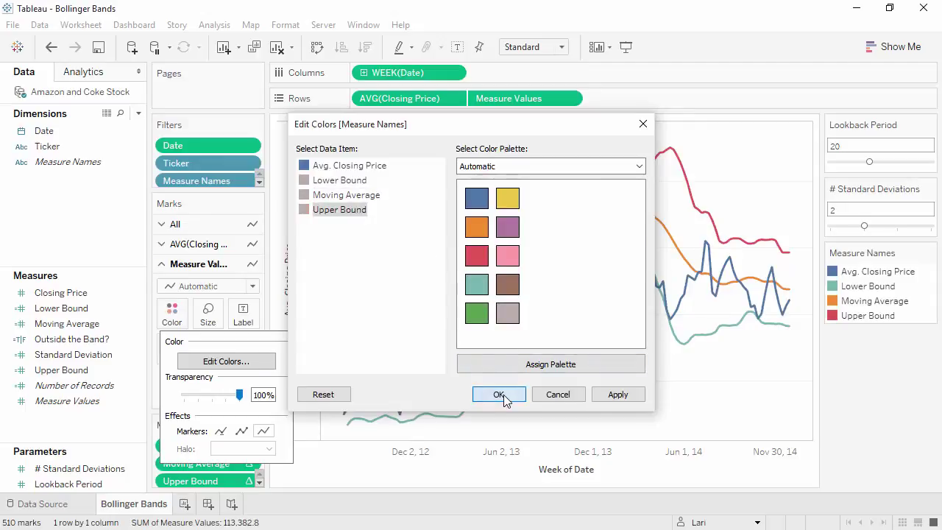
click(499, 394)
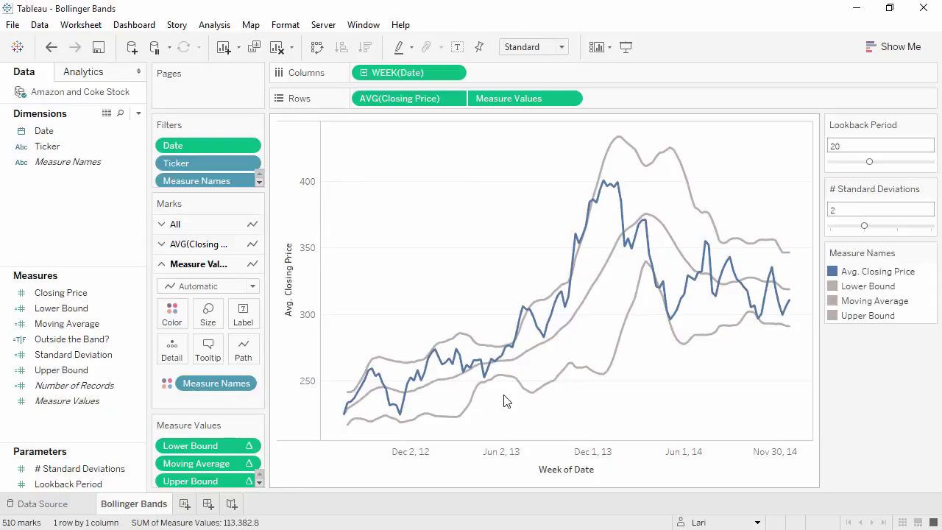
- Review the Outside the Band? calculation without changing it
right_click(109, 337)
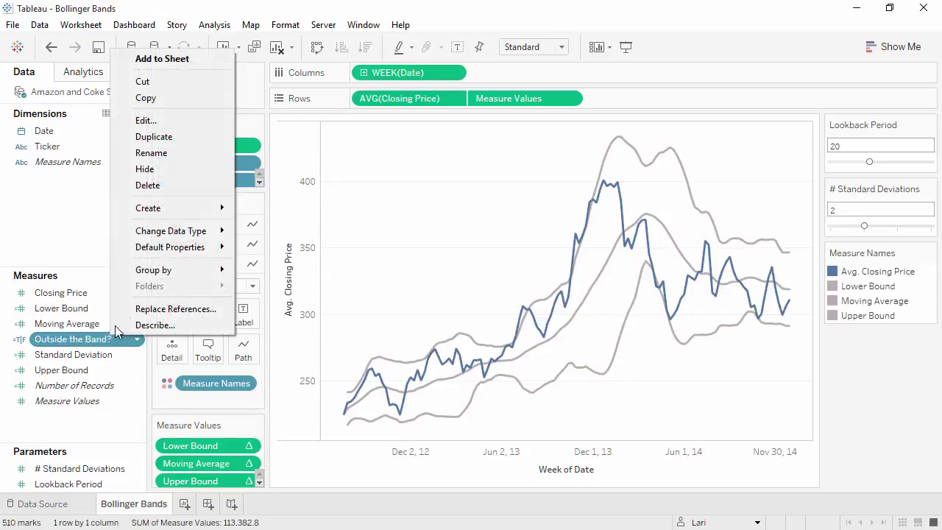
click(192, 122)
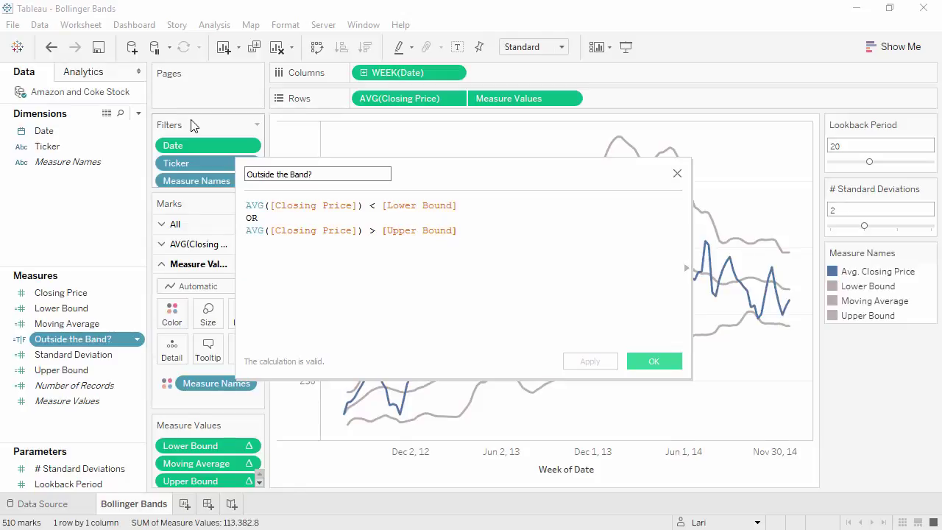
click(645, 360)
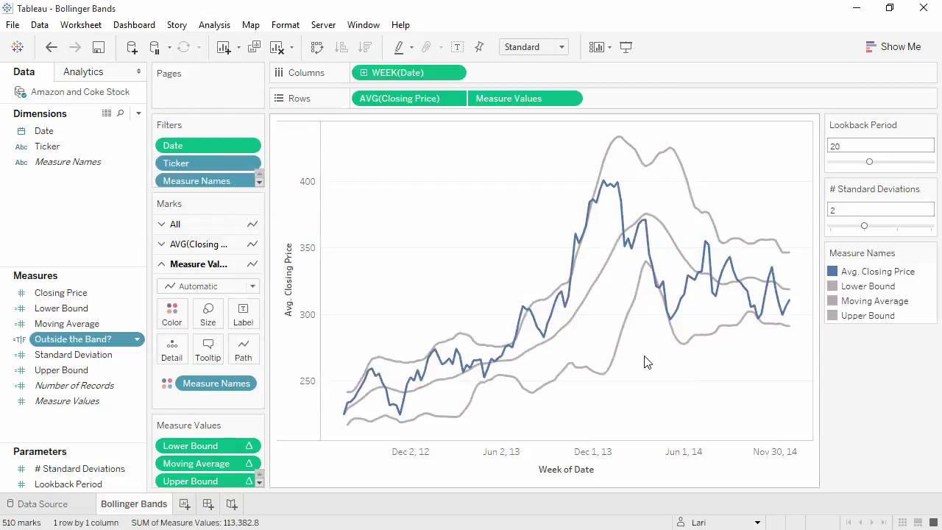
- Color the closing-price line by Outside the Band?, with False segments blue
click(208, 245)
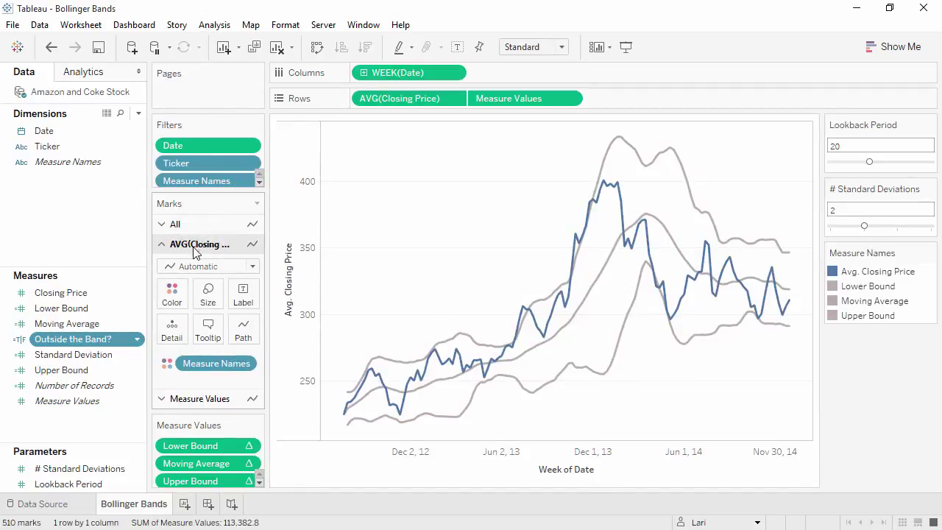
drag(97, 340, 169, 301)
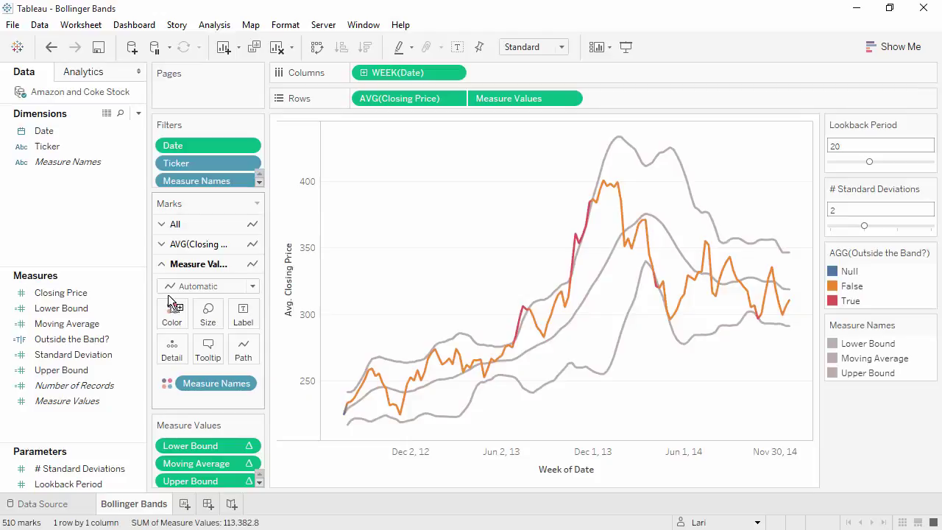
click(195, 244)
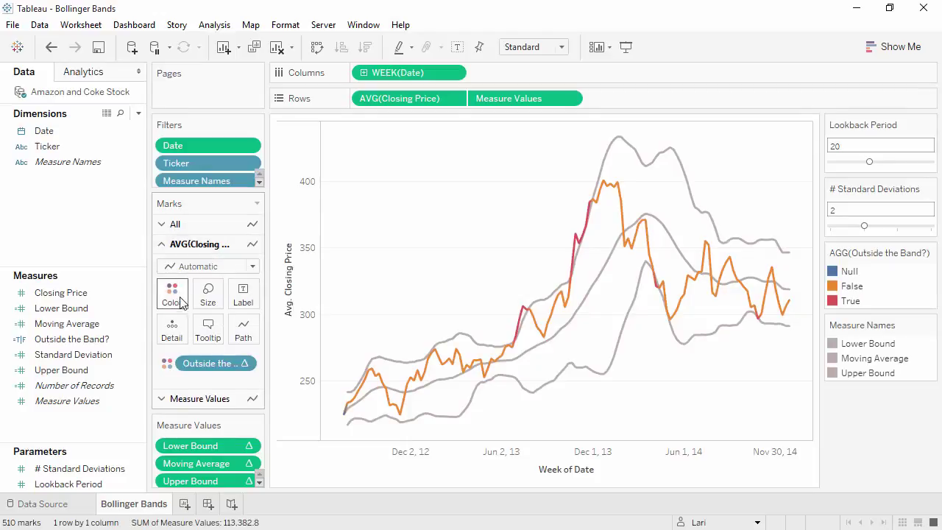
click(179, 298)
click(219, 340)
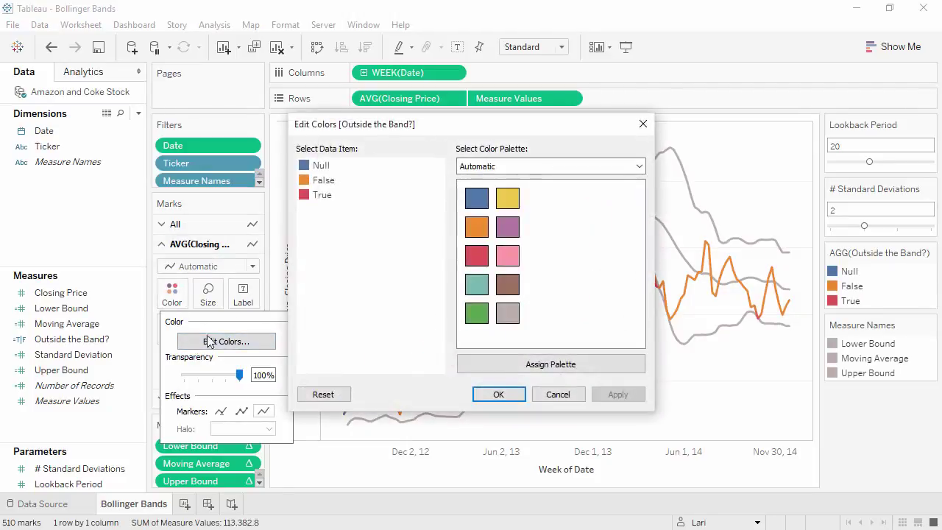
click(329, 181)
click(476, 197)
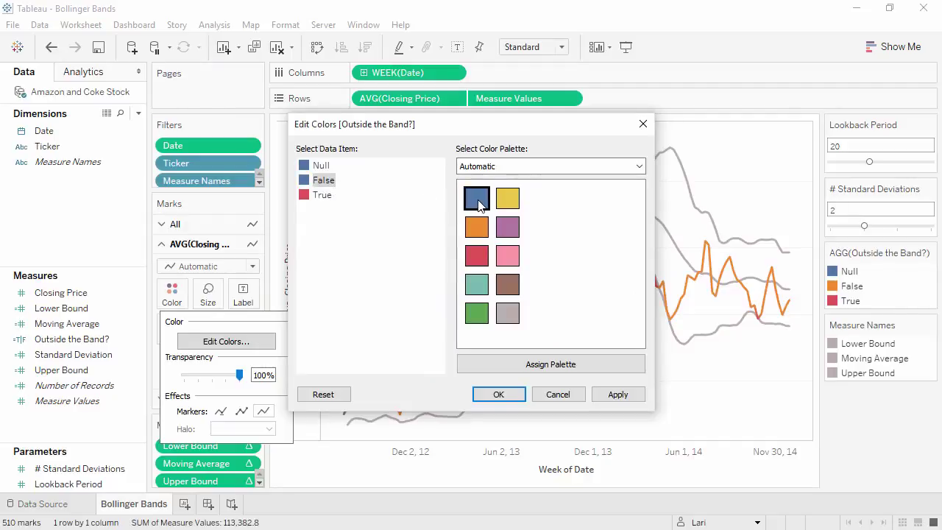
click(496, 394)
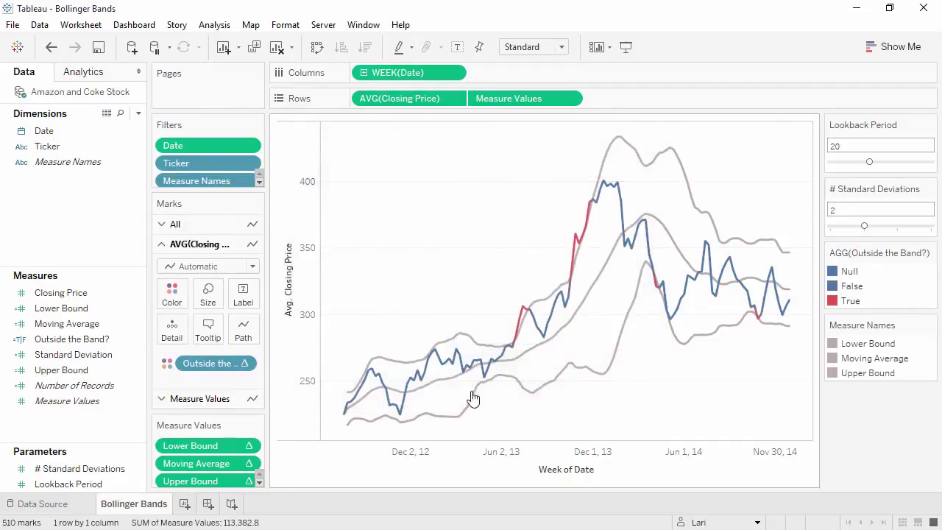
- Turn on markers for every point of the closing-price line
click(181, 309)
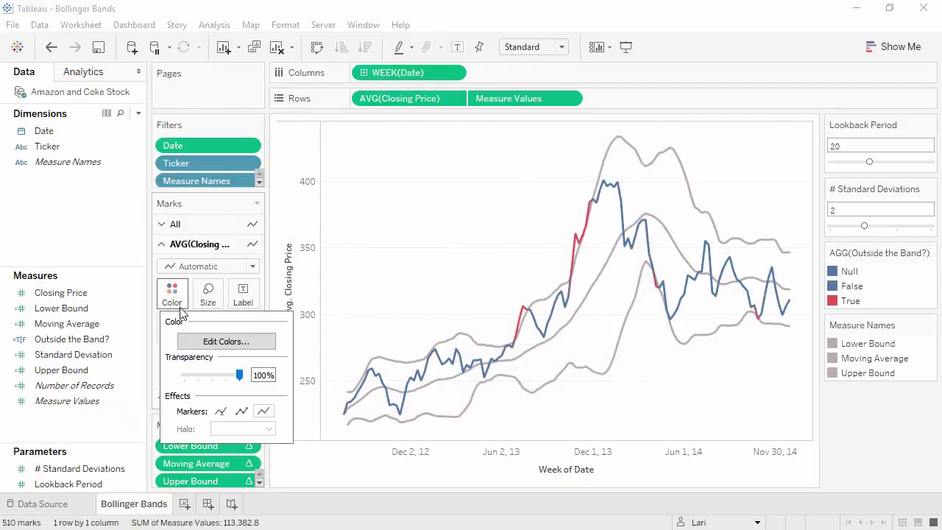
click(242, 412)
click(123, 260)
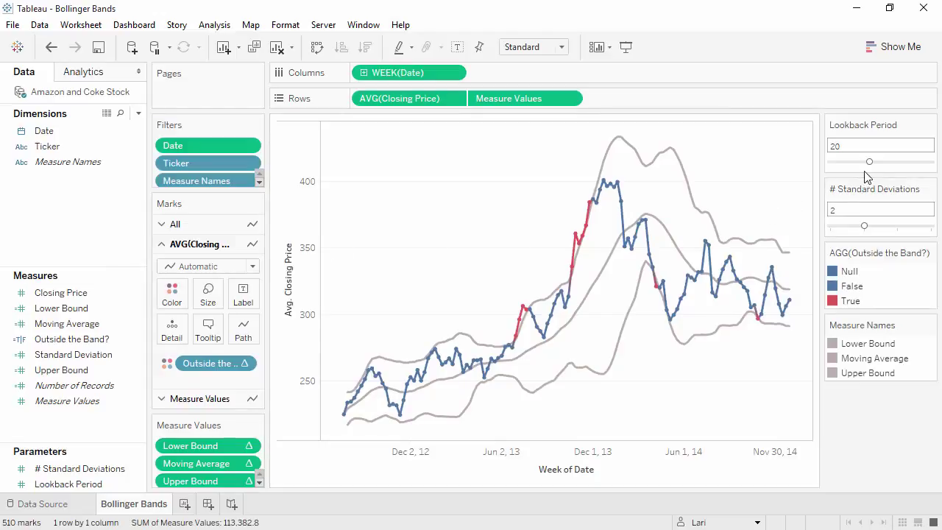
- Set Lookback Period to 31, and try # Standard Deviations at 1 before settling on 3
click(891, 161)
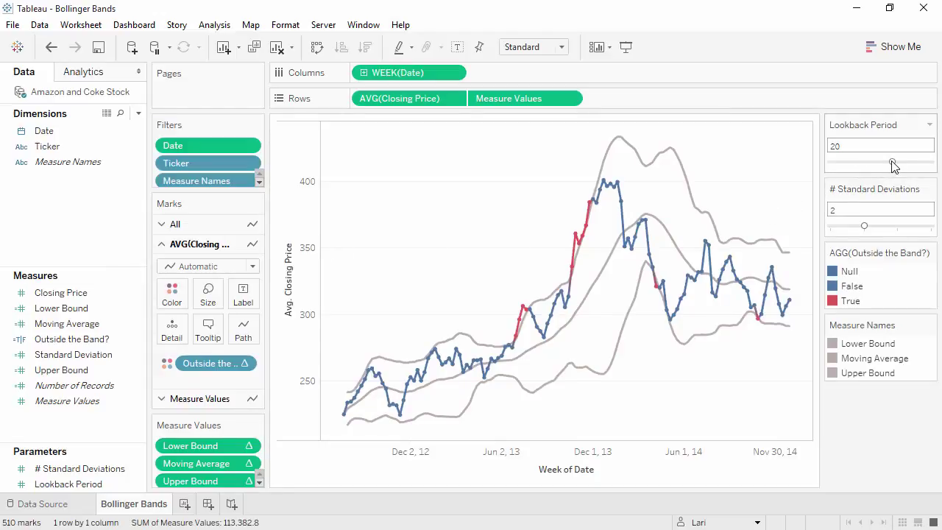
click(831, 228)
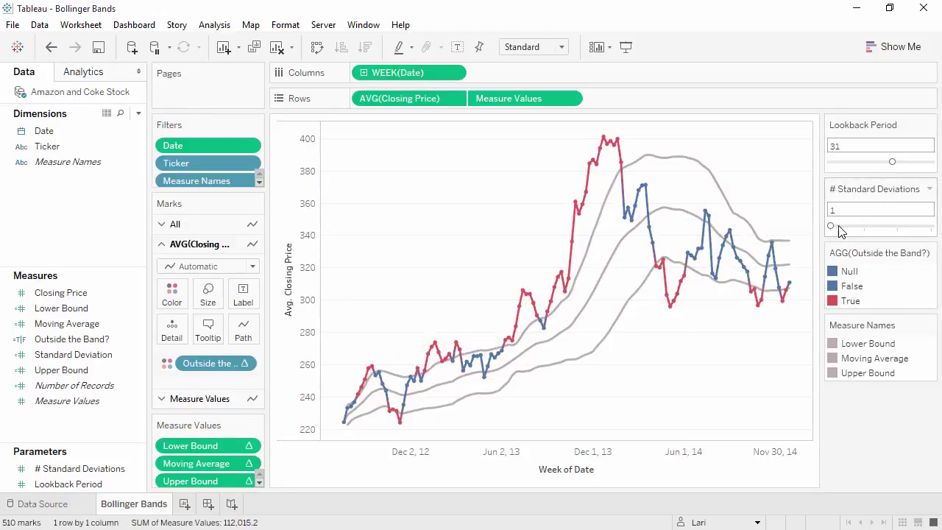
click(900, 230)
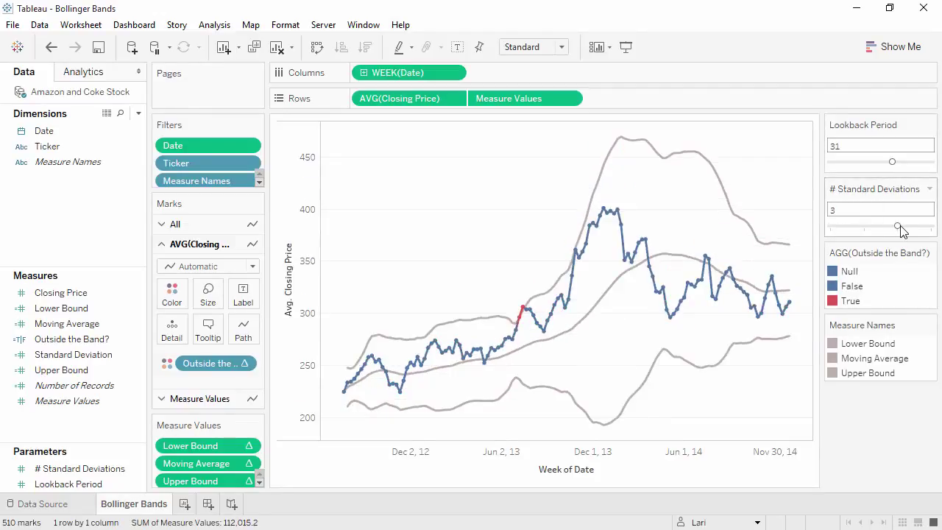